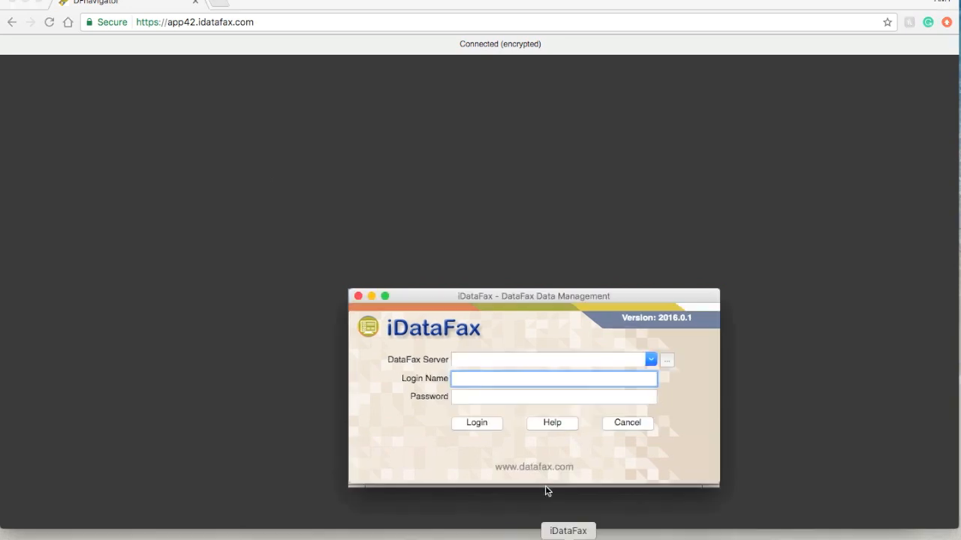
Log in to fhsdatafax.csu.mcmaster.ca with the user's login name and password, then open study 241 (UNLINKED Copy of CYCLE).
left_click(516, 361)
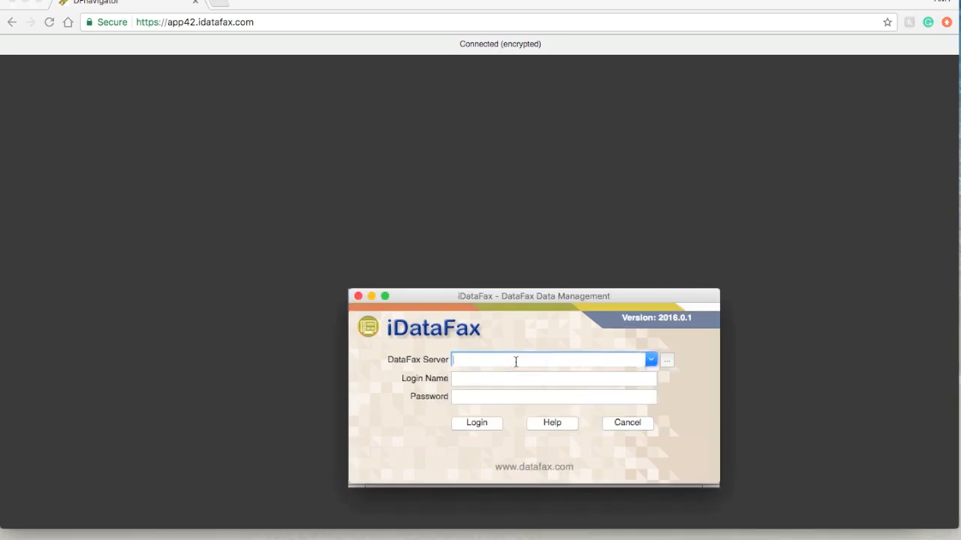
type("fhsdata")
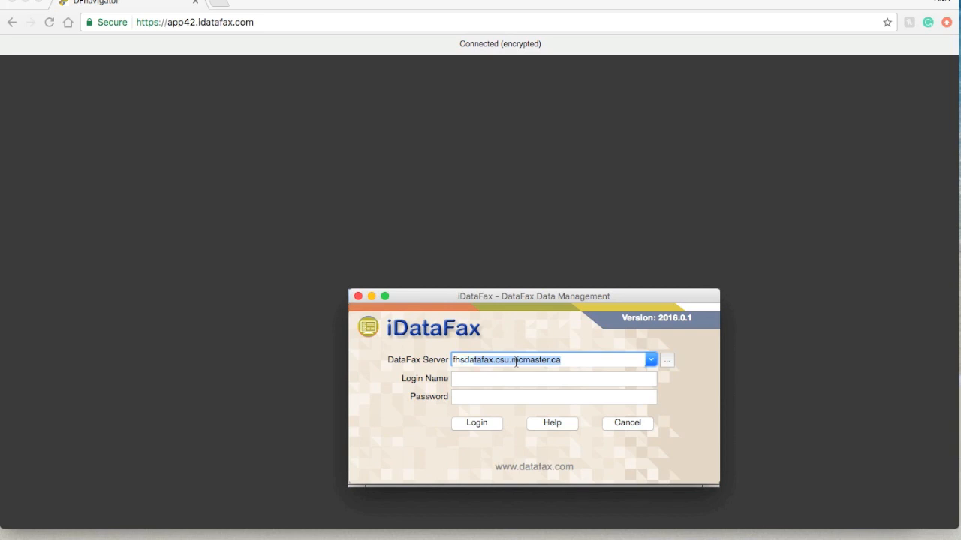
type("fax.csu.m")
key("Tab")
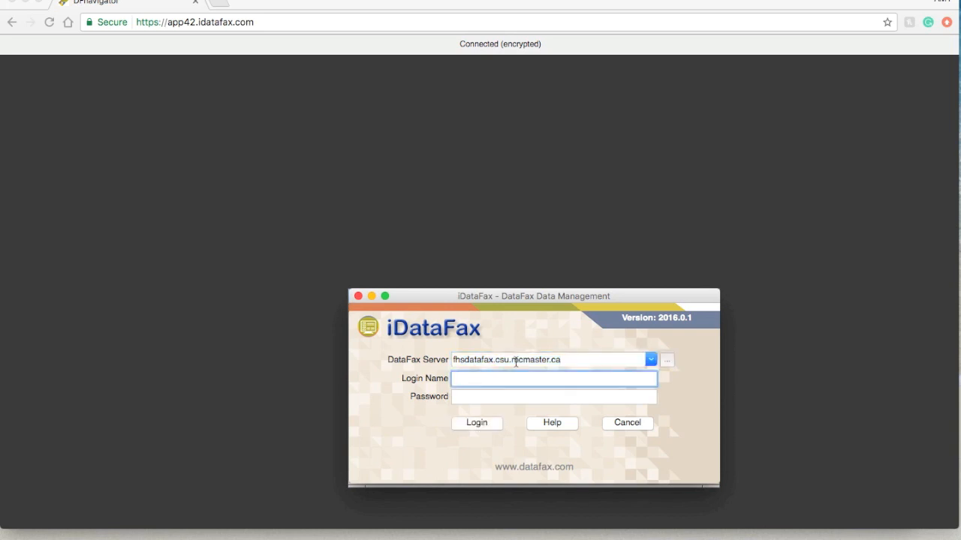
key("Tab")
type("•••••••••")
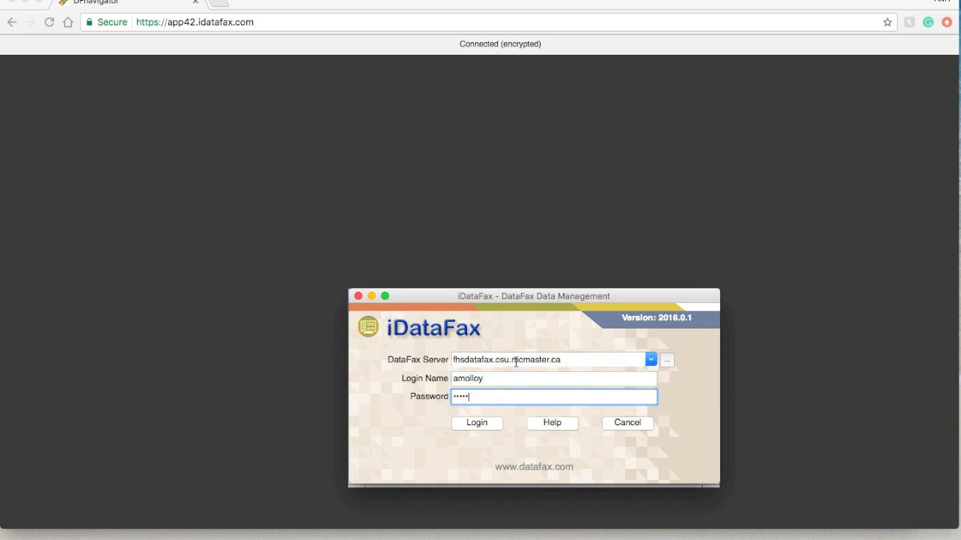
type("•")
left_click(476, 422)
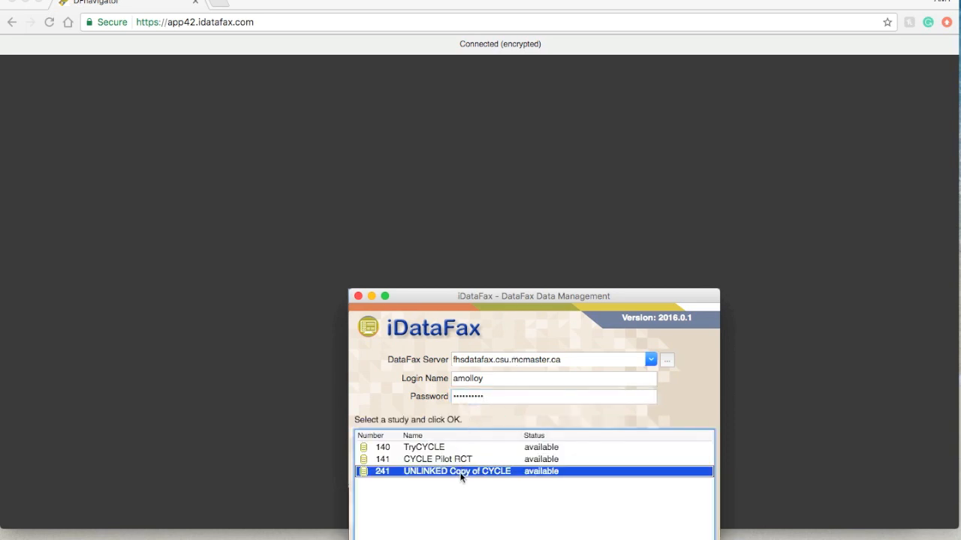
double_click(568, 471)
double_click(568, 473)
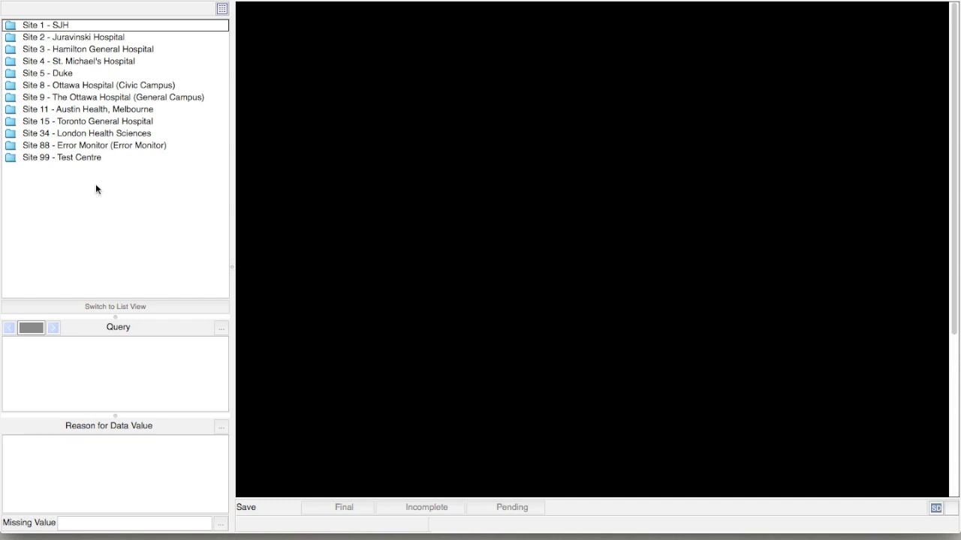
Expand Site 99 - Test Centre and patient 991001, then load Day 1's Daily Data Form 4.1.
left_click(92, 158)
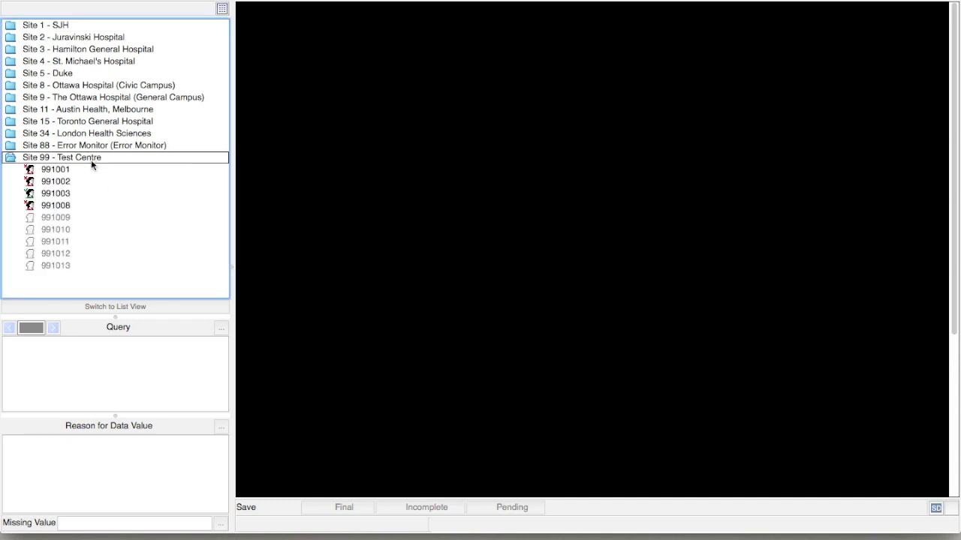
left_click(83, 168)
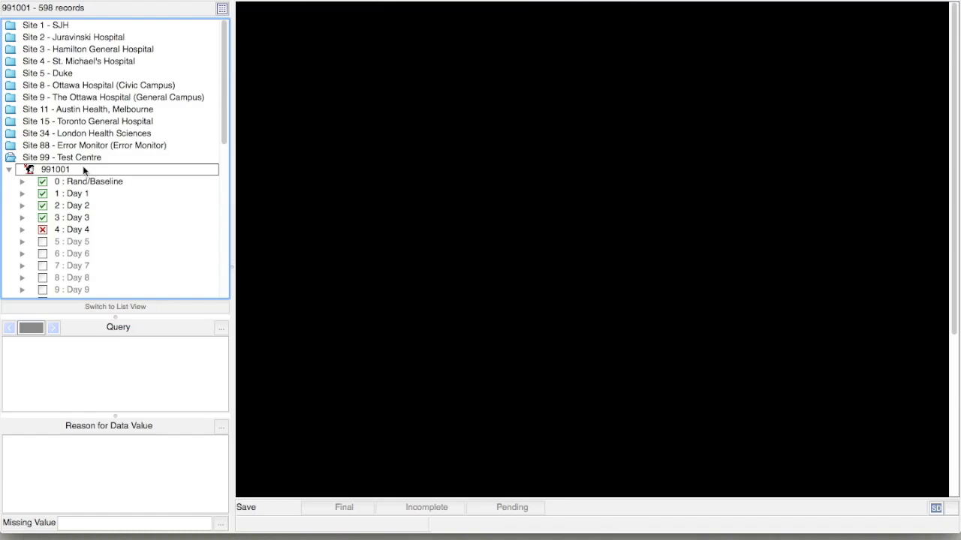
left_click(78, 195)
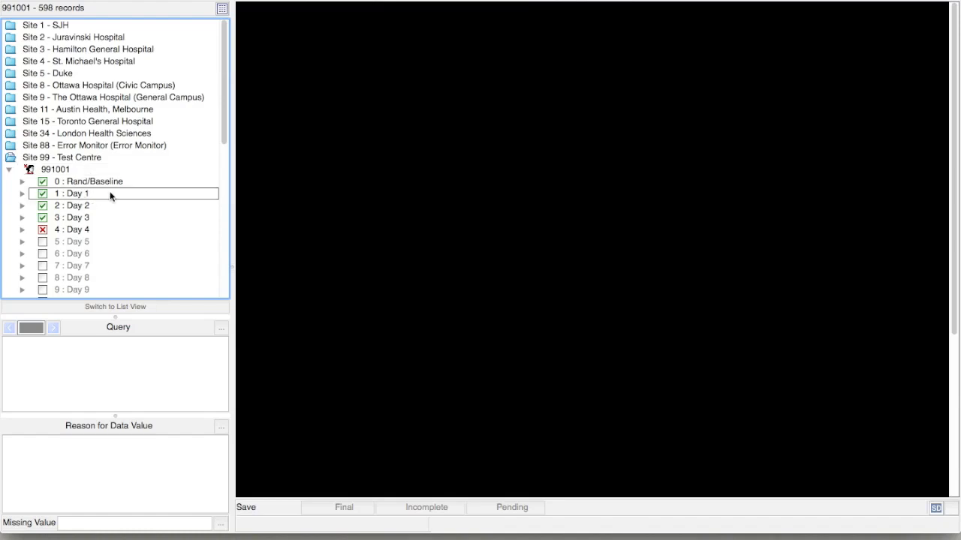
double_click(109, 195)
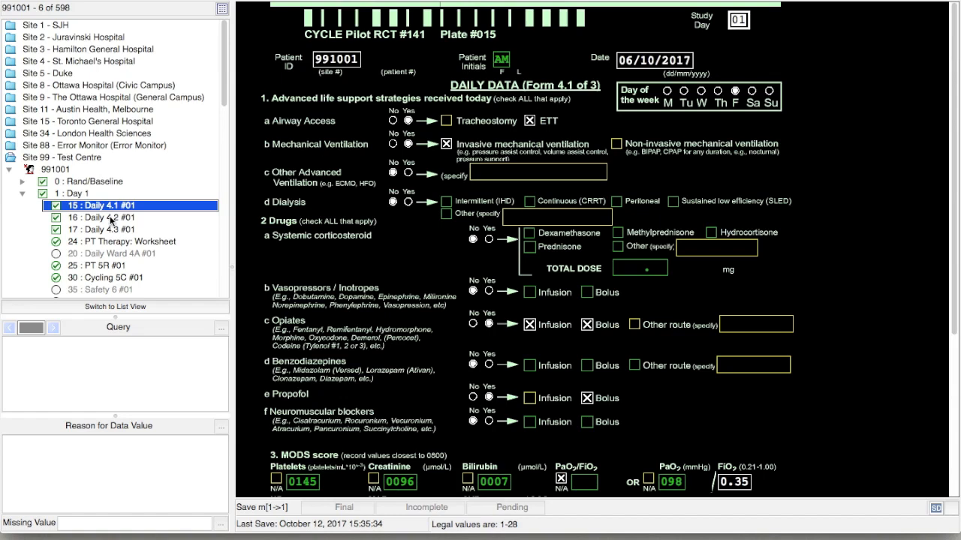
scroll(110, 220, "down", 7)
Expand patient 991001's Day 2 visit and open its PT Therapy Worksheet (Plate 024).
scroll(111, 220, "down", 1)
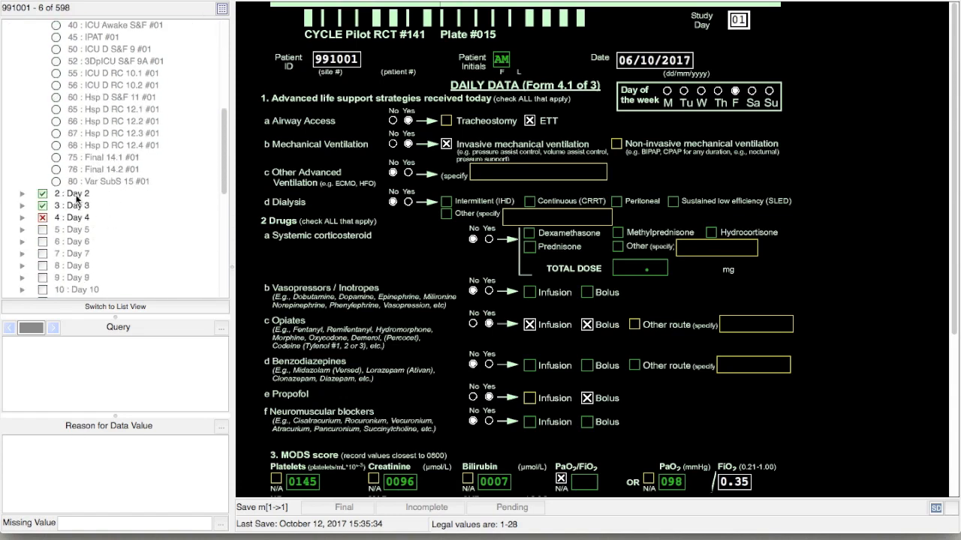
left_click(77, 194)
scroll(76, 199, "down", 2)
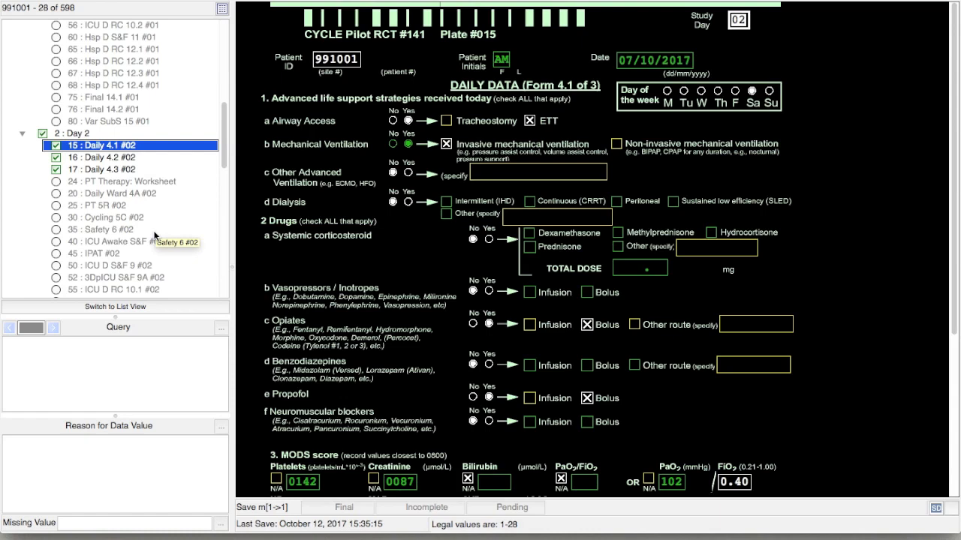
left_click(170, 183)
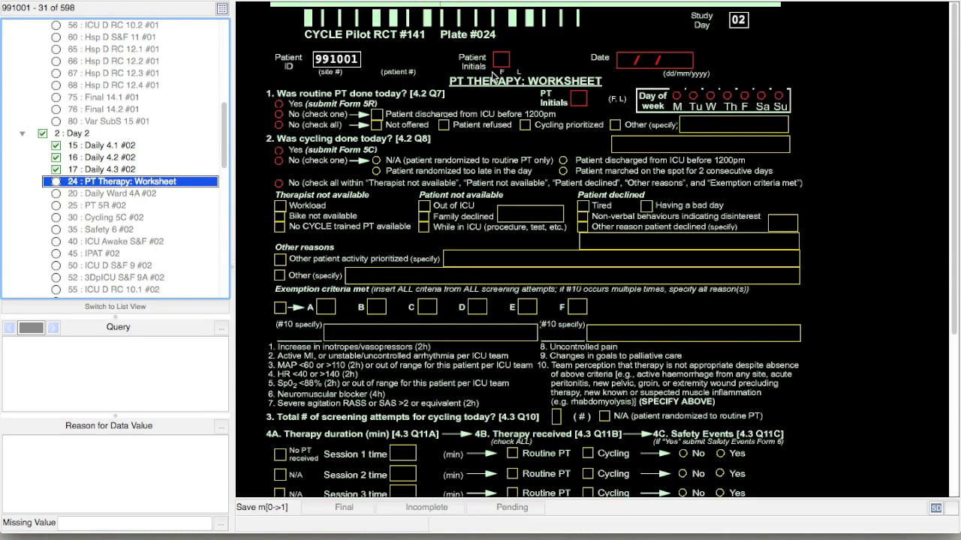
Fill the Day 2 worksheet header with initials AM from Form 2 and date 07/10/2017, then move to Daily 4.3.
left_click(500, 62)
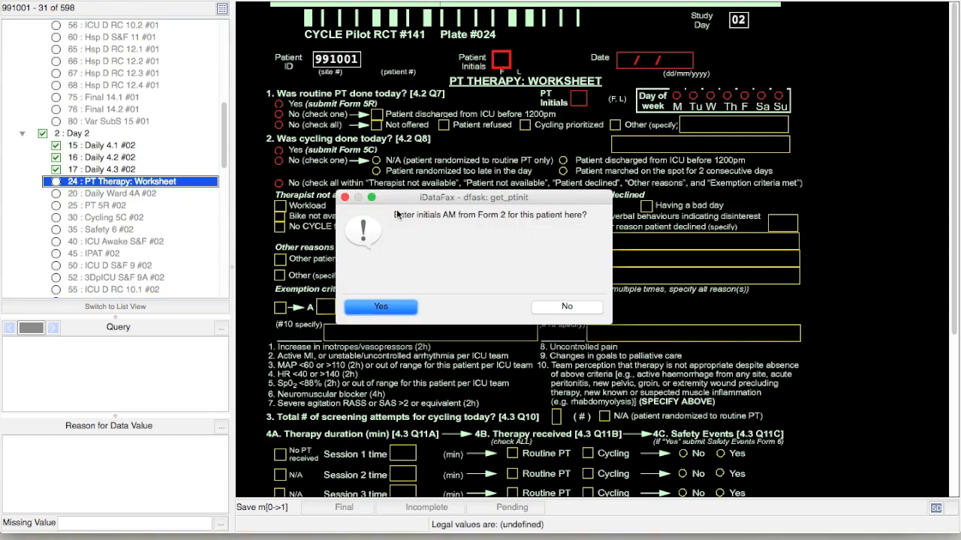
left_click(344, 197)
left_click(636, 58)
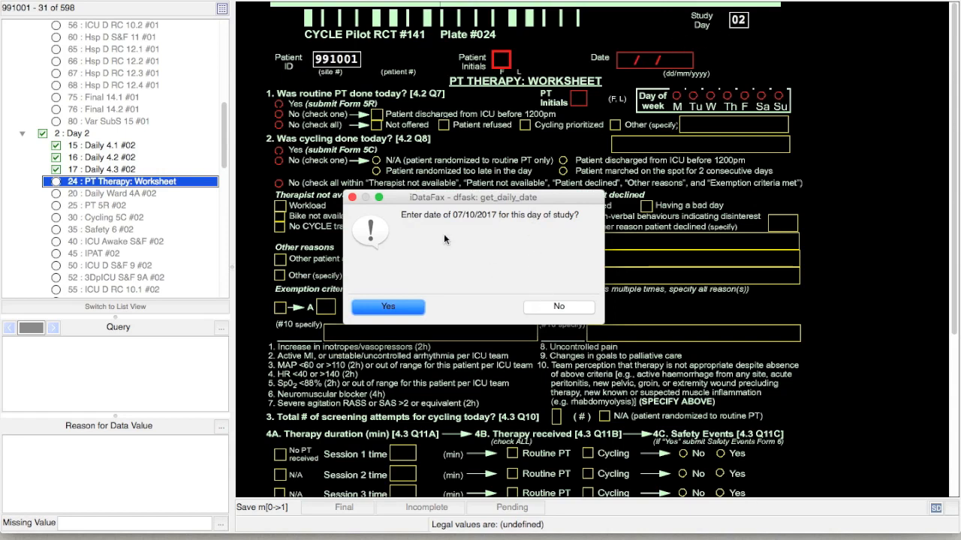
left_click(352, 198)
left_click(742, 25)
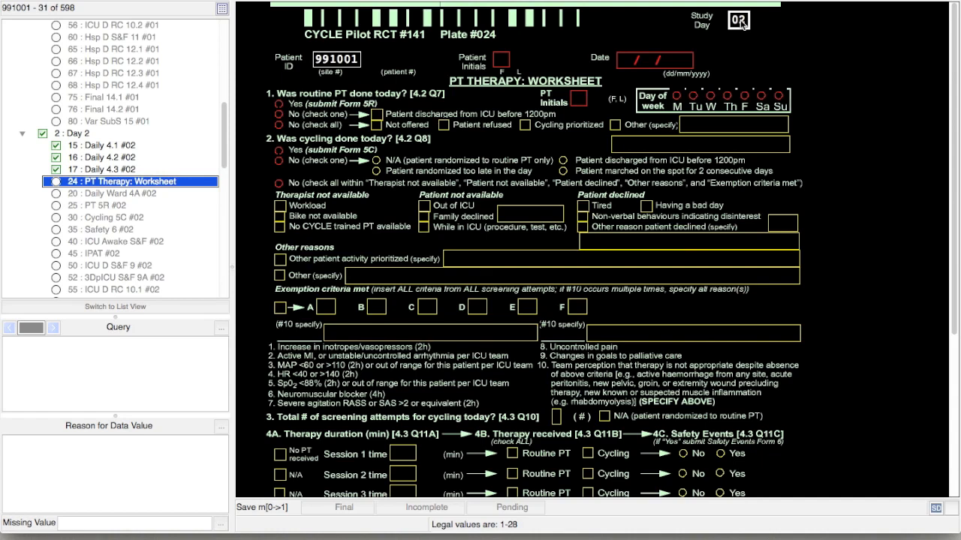
key("Tab")
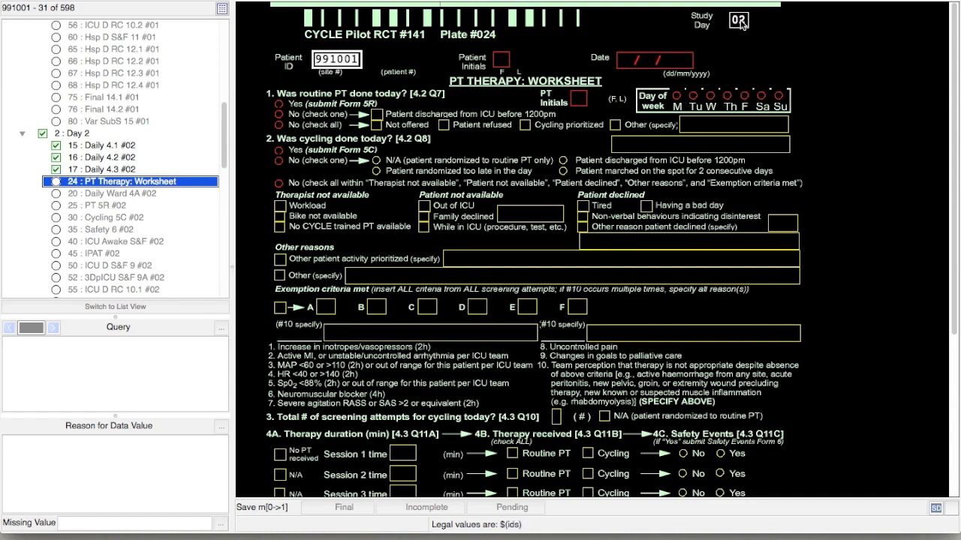
left_click(741, 24)
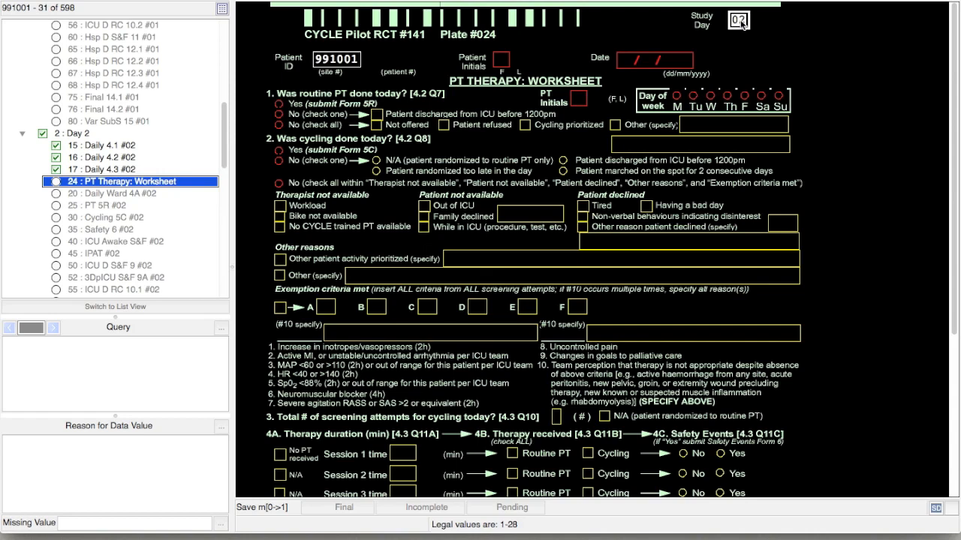
key("Tab")
key("Tab")
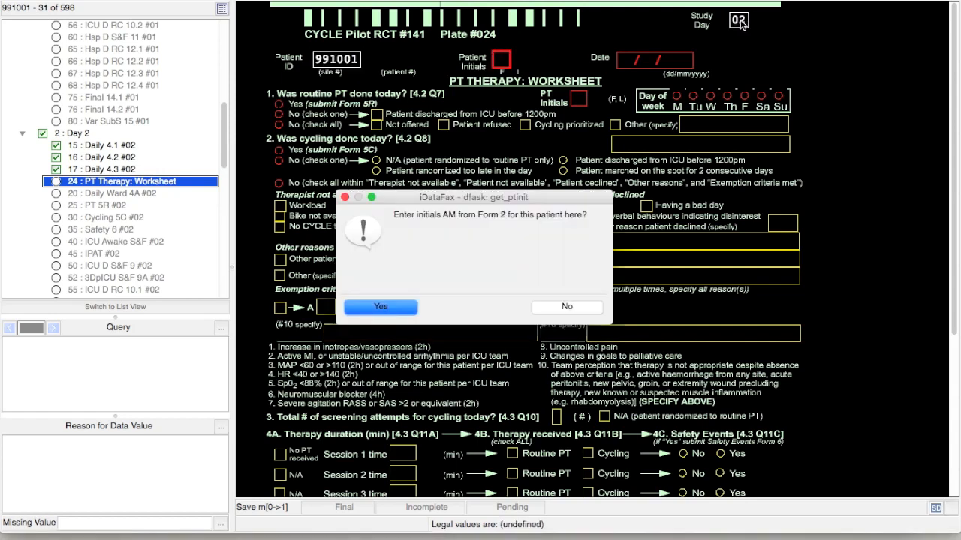
key("Return")
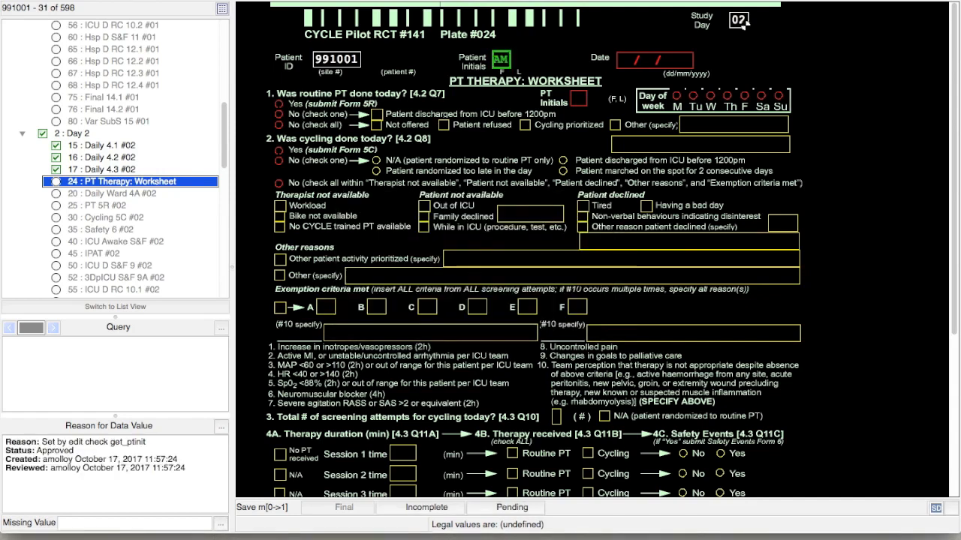
key("Tab")
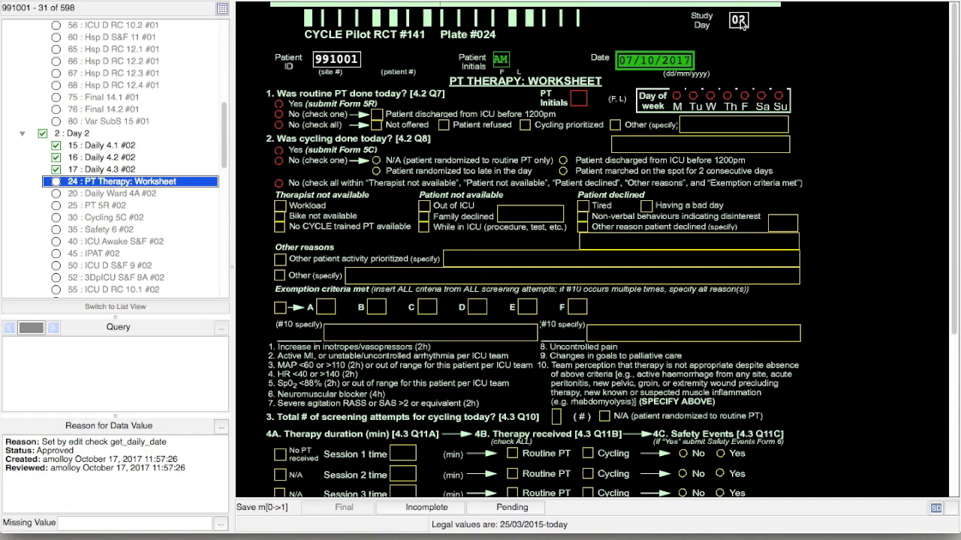
left_click(167, 171)
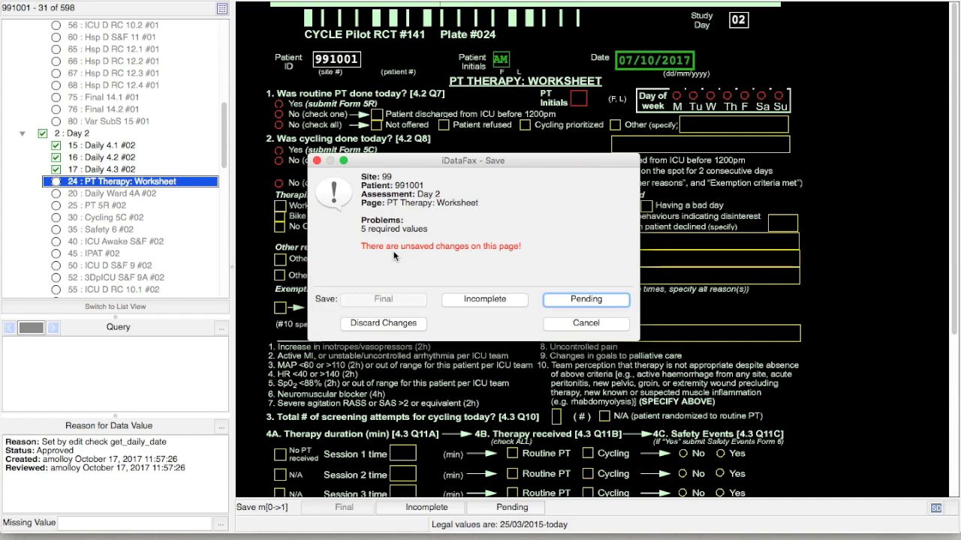
Discard the Day 2 worksheet changes and open the Day 4 PT Therapy Worksheet.
left_click(383, 322)
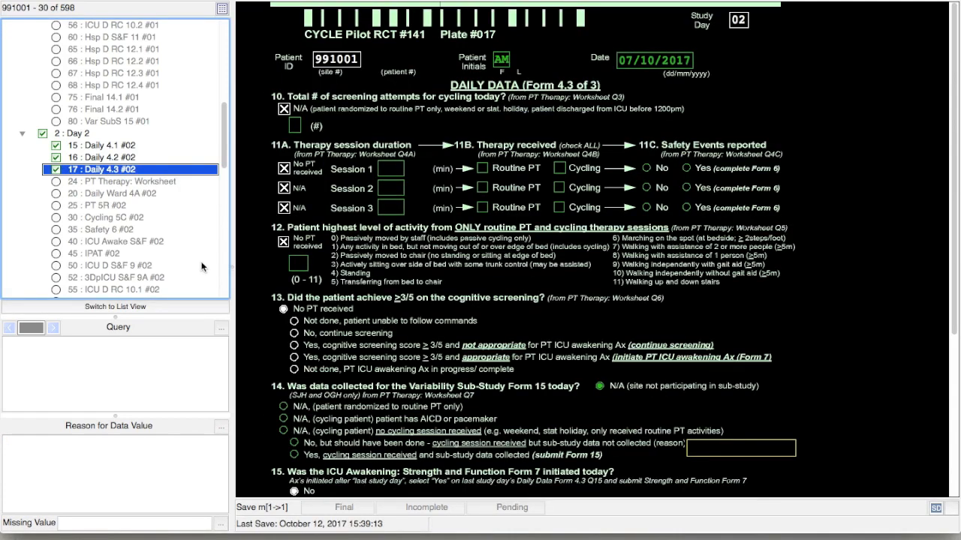
scroll(195, 265, "down", 5)
scroll(195, 264, "down", 7)
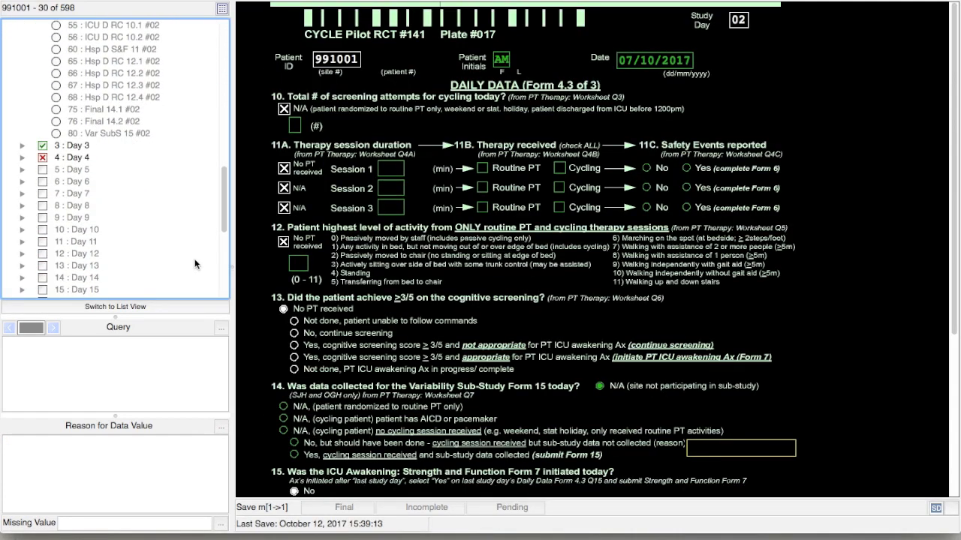
left_click(88, 160)
left_click(108, 207)
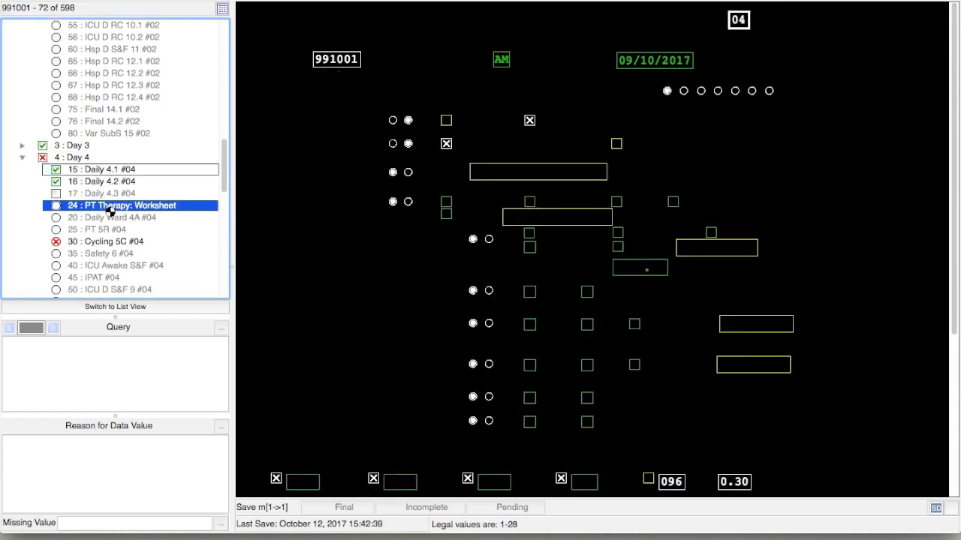
Fill the header with initials AM, date 09/10/2017, therapist initials LP and Monday.
left_click(744, 25)
key("Tab")
key("Tab")
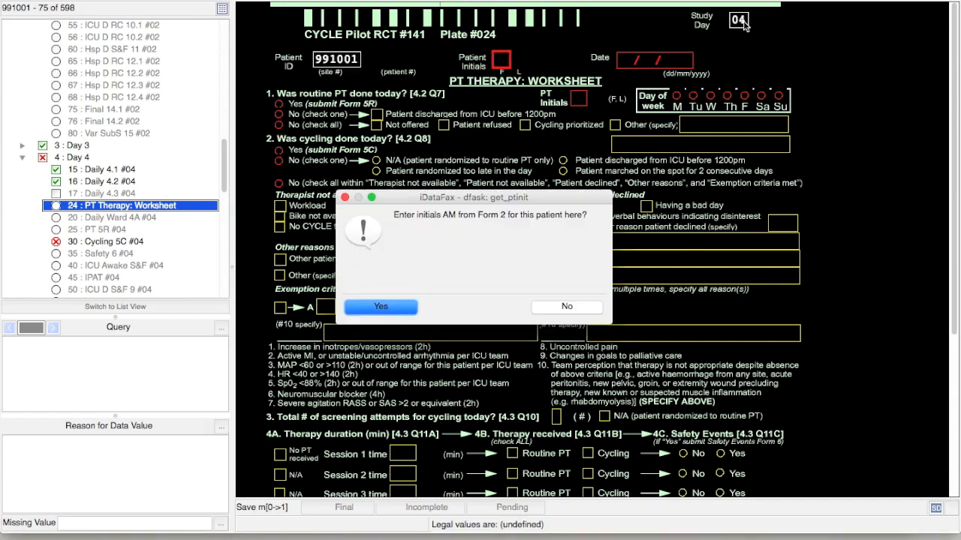
key("Return")
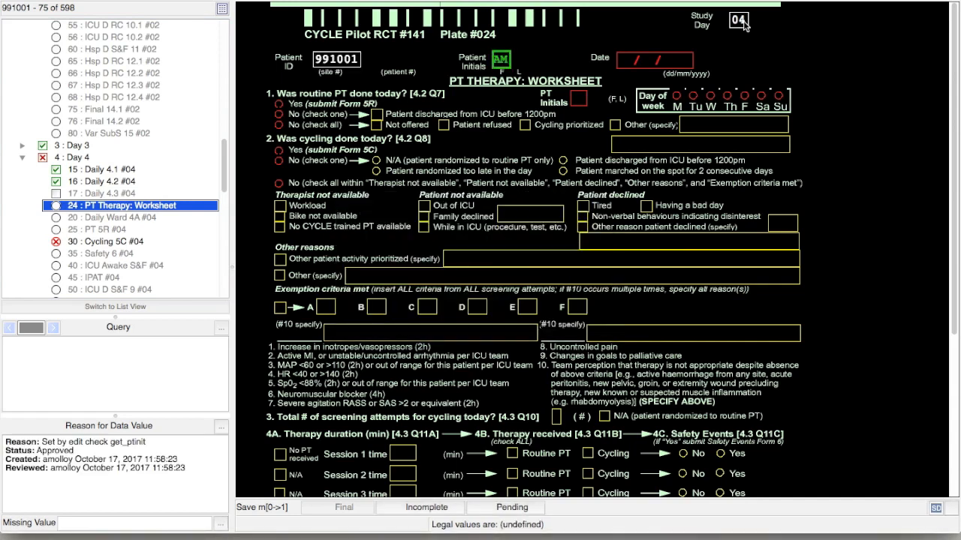
key("Tab")
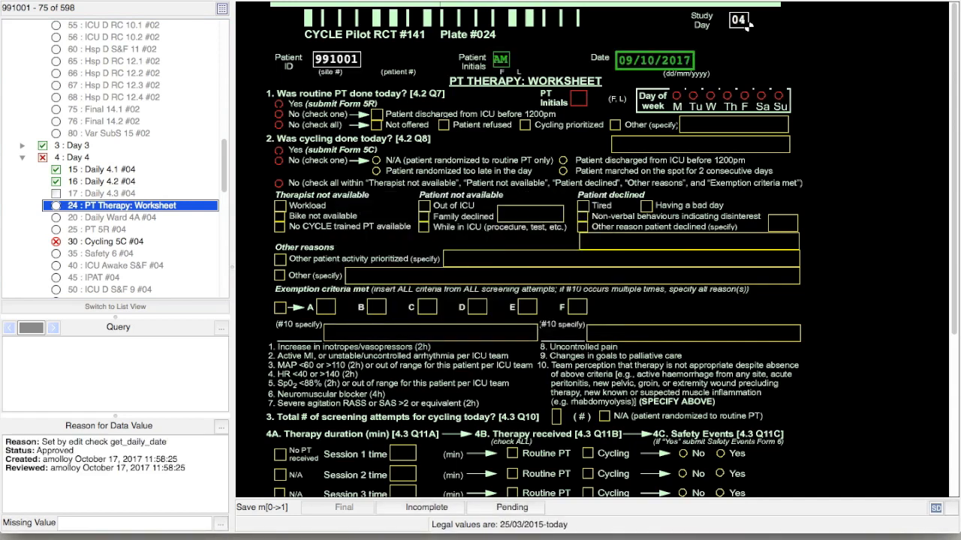
key("Tab")
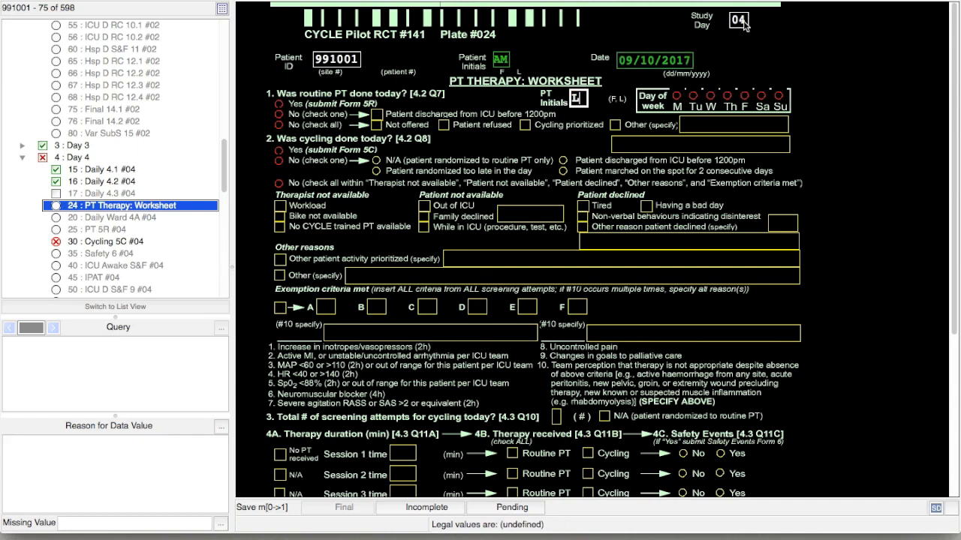
type("LP")
key("Tab")
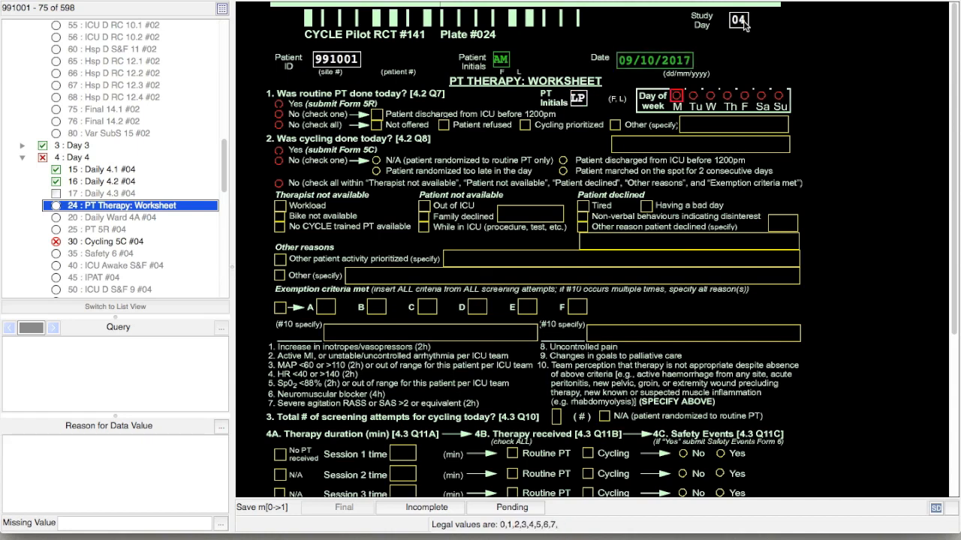
key("1")
key("1")
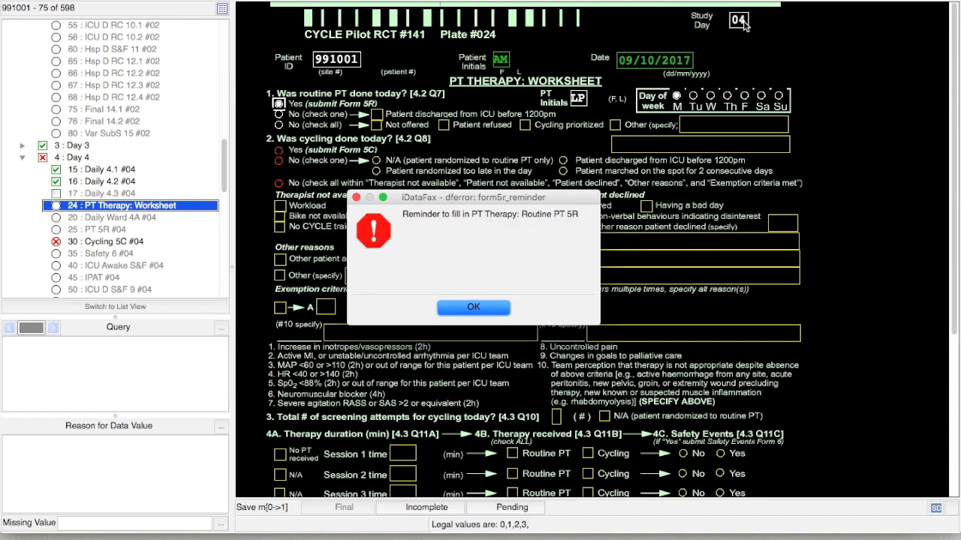
Answer Yes to routine PT and cycling today, and enter 1 for question 3.
key("Return")
key("1")
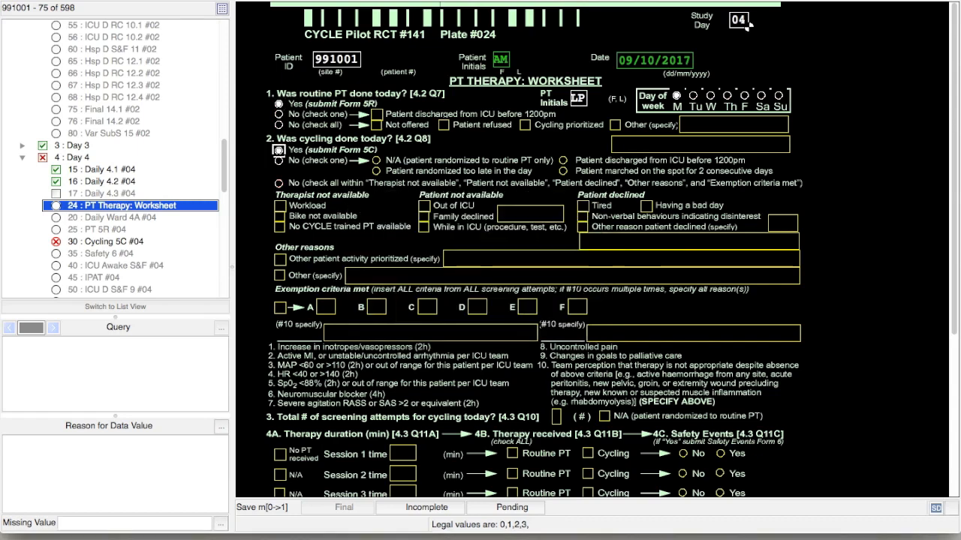
key("Return")
type("1")
key("Return")
Record a 020-minute routine PT session and a 045-minute cycling session, both without safety events.
key("Return")
key("Return")
type("020")
key("Return")
key("space")
key("Return")
key("Return")
key("space")
key("Return")
Mark session 3 N/A, activity level 01, and cognitive screening not done.
key("Return")
type("045")
key("Return")
key("Return")
key("space")
key("Return")
key("space")
key("Return")
key("space")
key("Return")
key("Return")
type("01")
key("Return")
key("Return")
key("Return")
key("Return")
key("Return")
key("Return")
key("Return")
key("1")
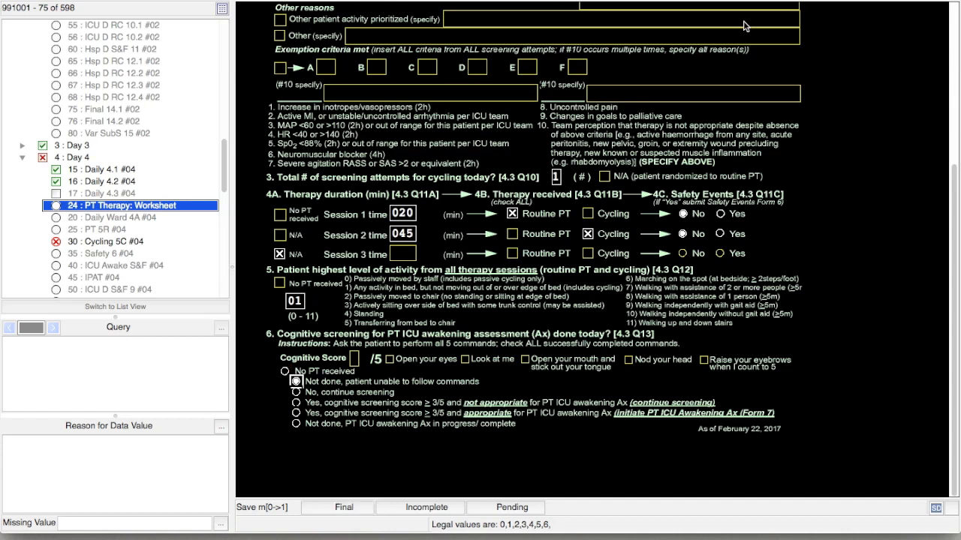
key("Return")
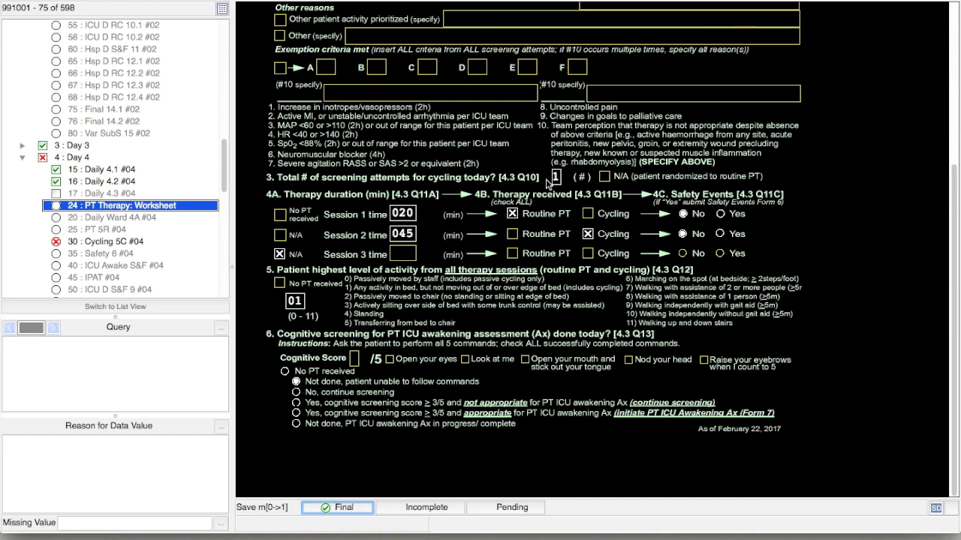
Save the Day 4 PT Therapy Worksheet with Final status and open the PT 5R #04 page.
left_click(349, 507)
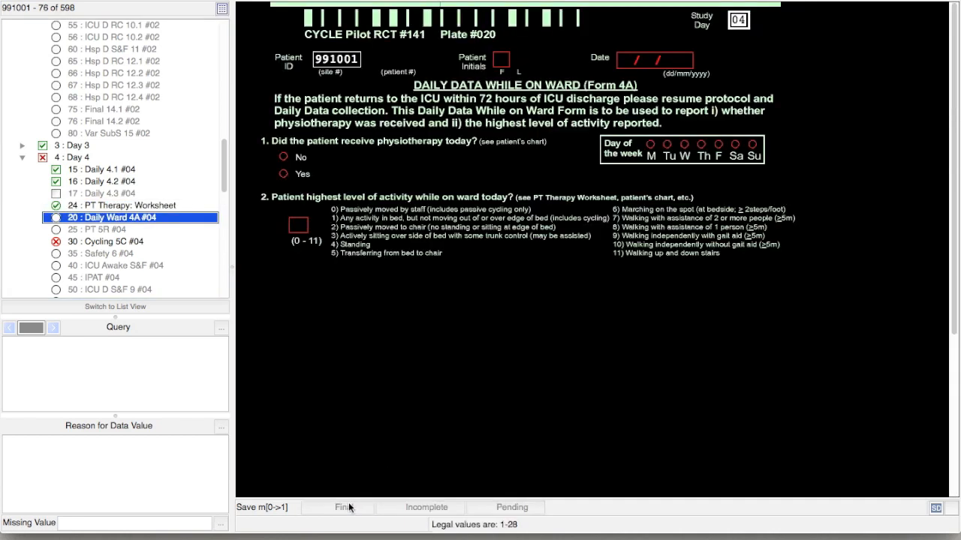
left_click(148, 230)
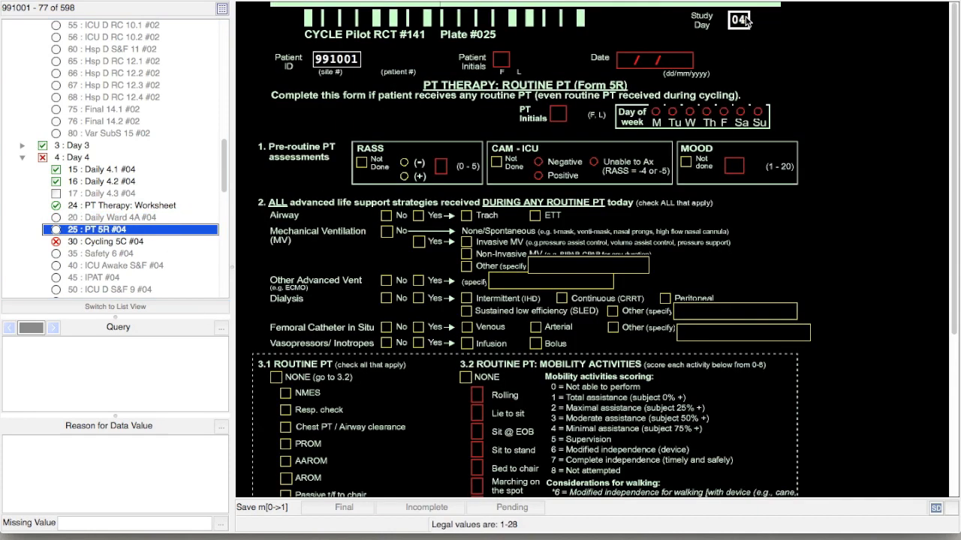
Accept the carried-over initials and 09/10/2017 date, enter therapist LP, Monday, and RASS 0.
key("Return")
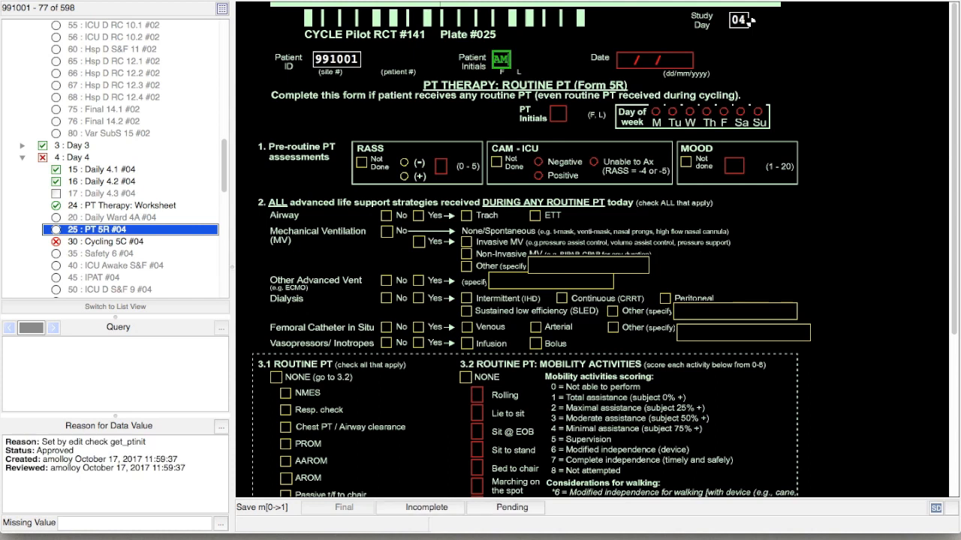
key("Return")
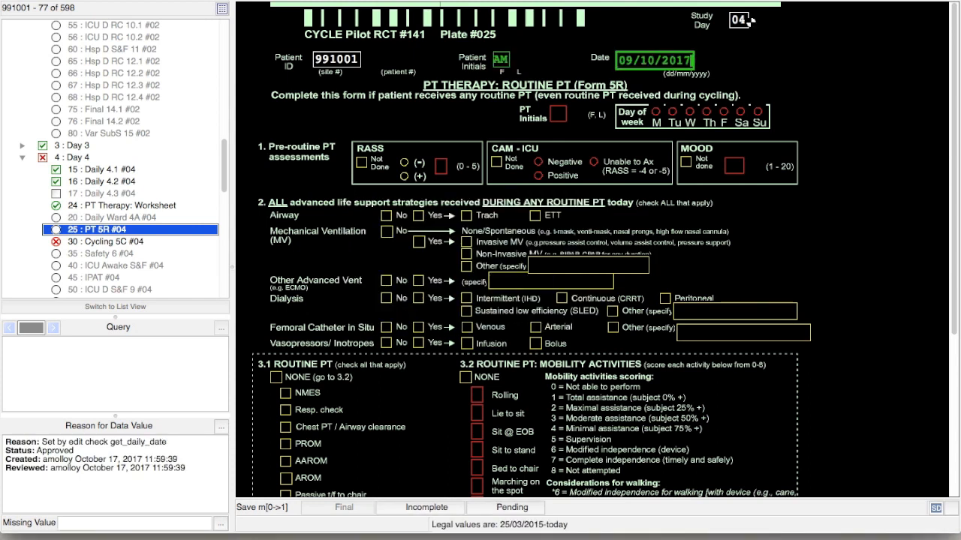
key("Tab")
type("LP")
key("Tab")
key("1")
key("Tab")
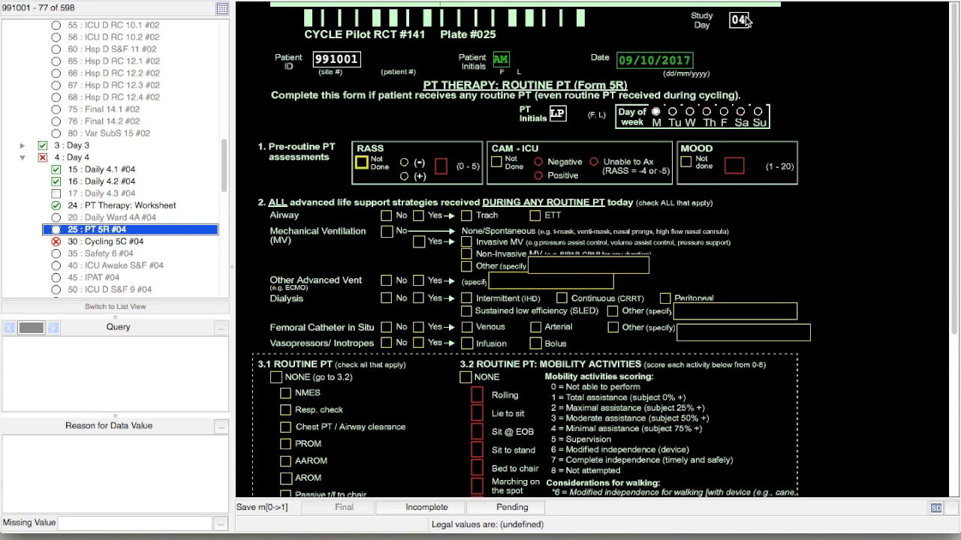
key("Tab")
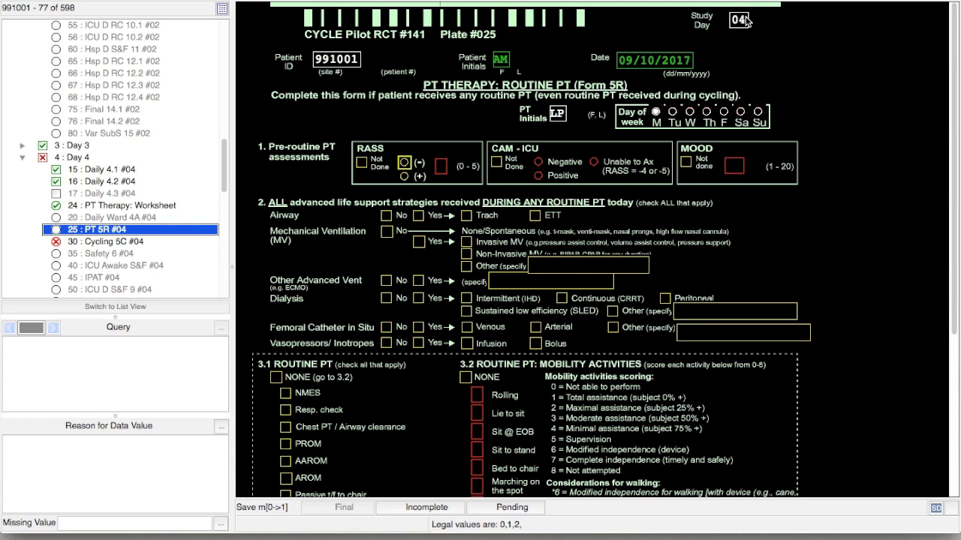
key("Tab")
type("0")
Mark CAM-ICU and mood not done, airway ETT, and invasive mechanical ventilation.
key("Tab")
key("space")
key("Tab")
key("space")
key("Tab")
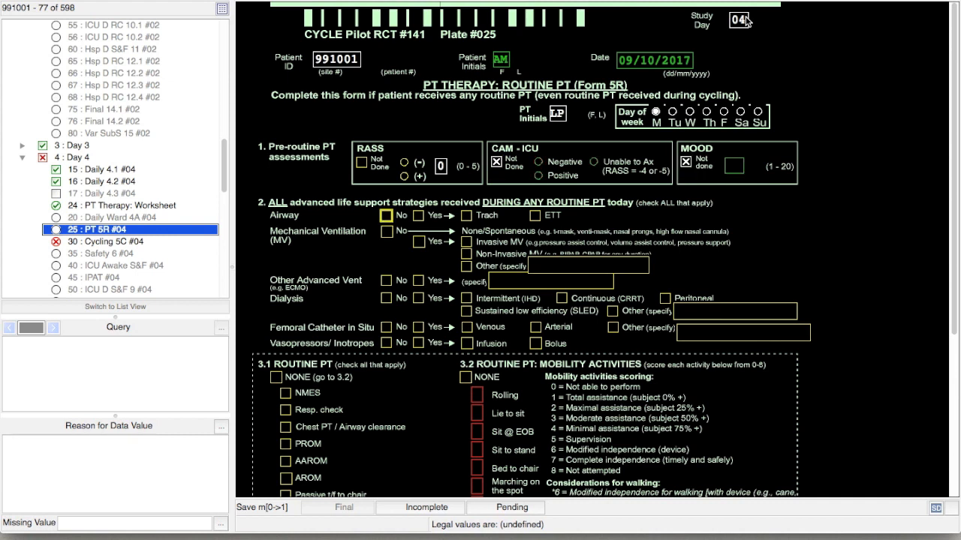
key("Tab")
key("space")
key("Tab")
key("Tab")
key("space")
key("Tab")
key("Tab")
key("space")
key("Tab")
key("space")
key("Tab")
key("Tab")
key("Tab")
key("Tab")
Record no other advanced ventilation, no dialysis, no femoral catheter, and no vasopressors or inotropes.
key("space")
key("Tab")
key("Tab")
key("Tab")
key("space")
key("Tab")
key("Tab")
key("Tab")
key("Tab")
key("Tab")
key("Tab")
key("space")
key("Tab")
key("Tab")
key("Tab")
key("Tab")
key("Tab")
key("Tab")
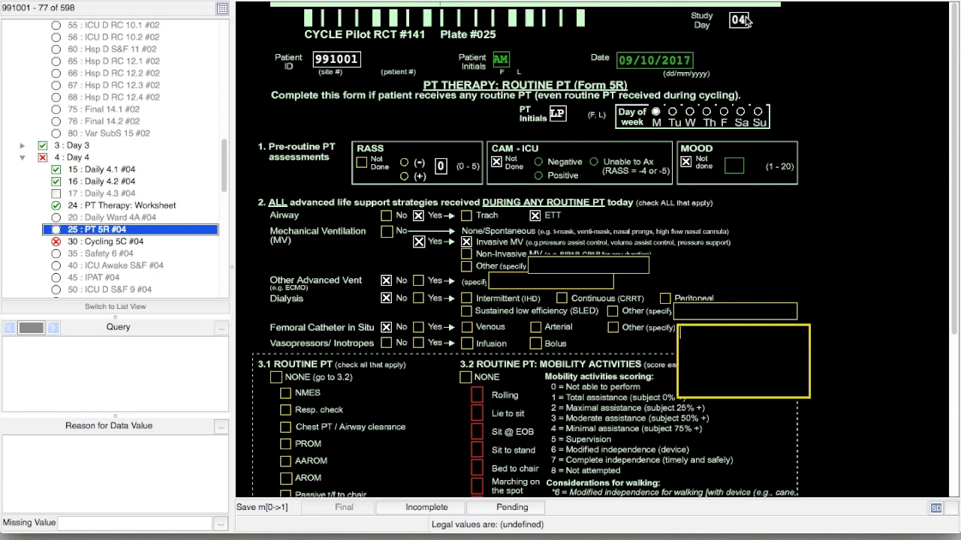
key("space")
key("Tab")
key("Tab")
key("Tab")
key("Tab")
key("Tab")
key("Tab")
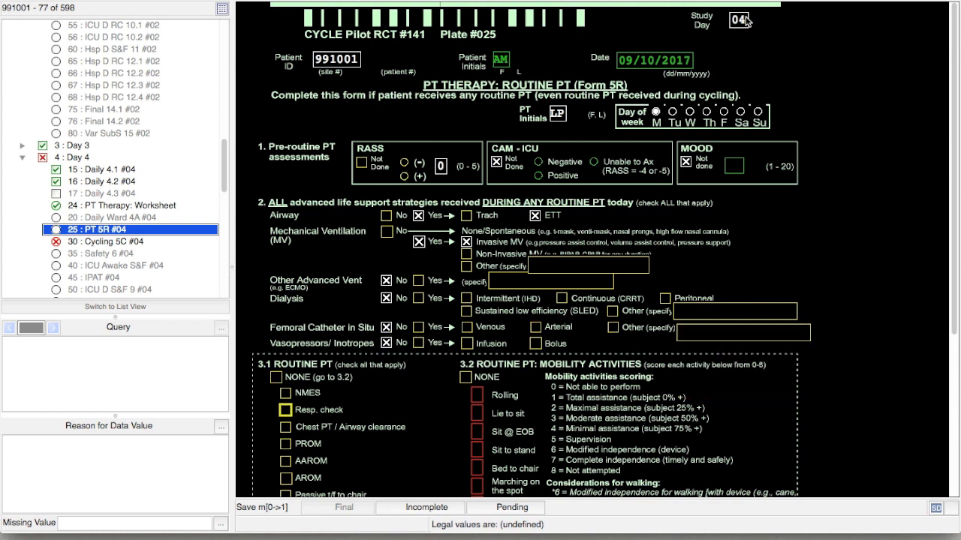
Check Resp. check, Chest PT and AAROM, with no safety events and post-PT mood not done.
key("space")
key("Tab")
key("space")
key("Tab")
key("Tab")
key("space")
key("Tab")
key("Tab")
key("Tab")
key("Tab")
key("Tab")
key("Tab")
key("Tab")
key("Tab")
key("Tab")
key("Tab")
key("Tab")
key("space")
key("Tab")
key("space")
key("Tab")
key("Tab")
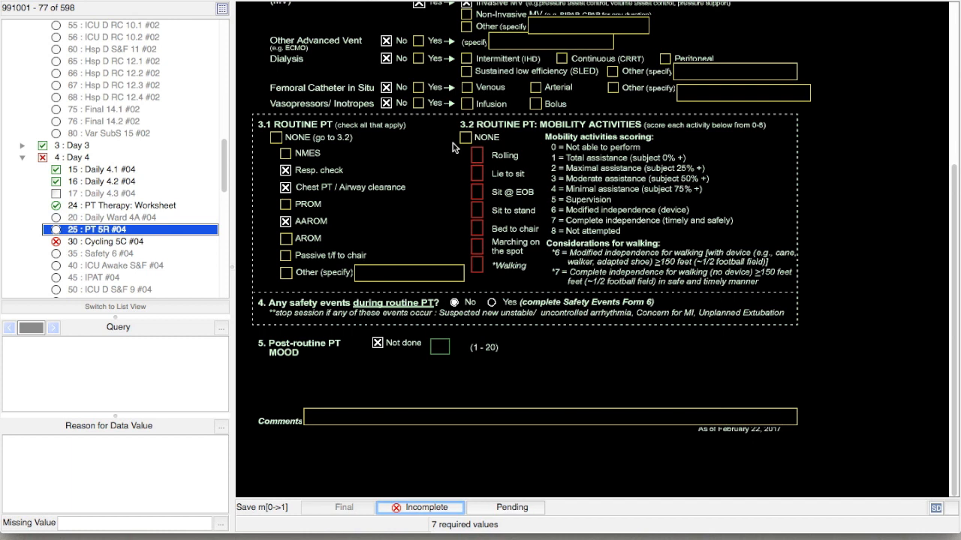
Save PT 5R as Incomplete, accepting the query on missing 3.2 mobility scores.
left_click(413, 510)
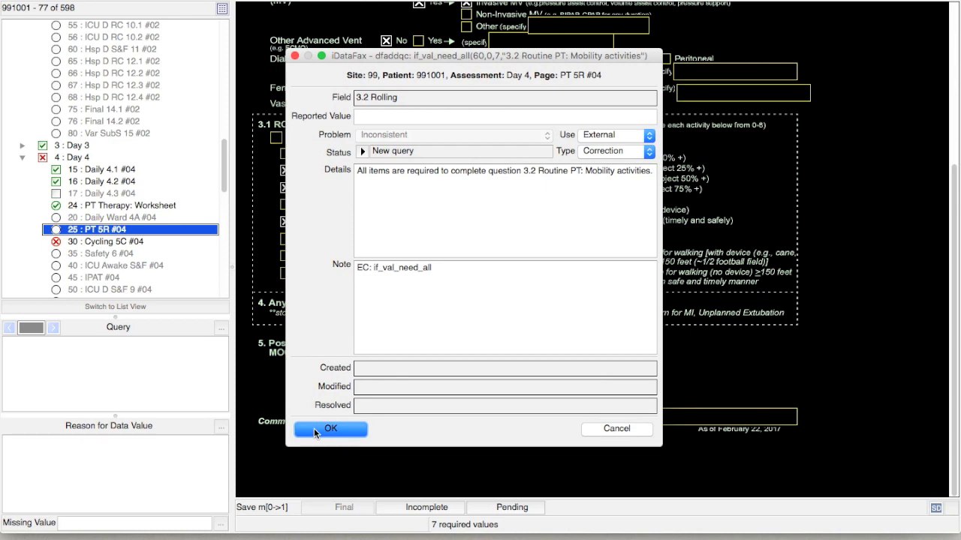
left_click(315, 428)
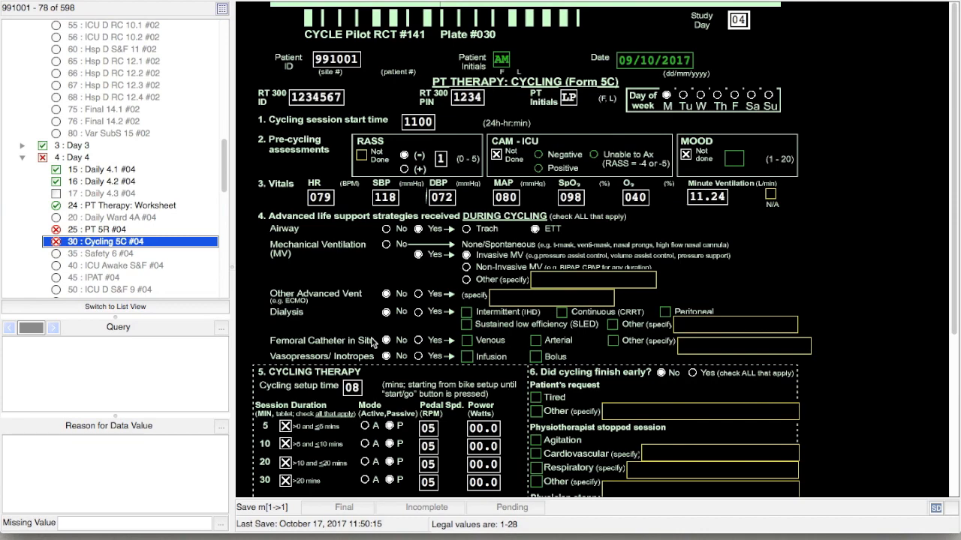
Enter a 36:13 cycling session duration on Form 5C and save it as Incomplete.
left_click(185, 241)
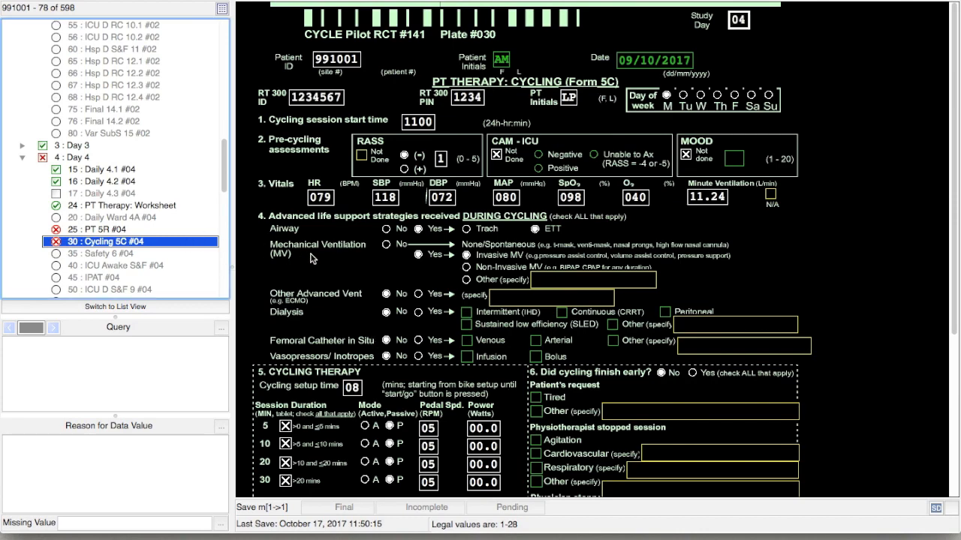
scroll(313, 258, "down", 5)
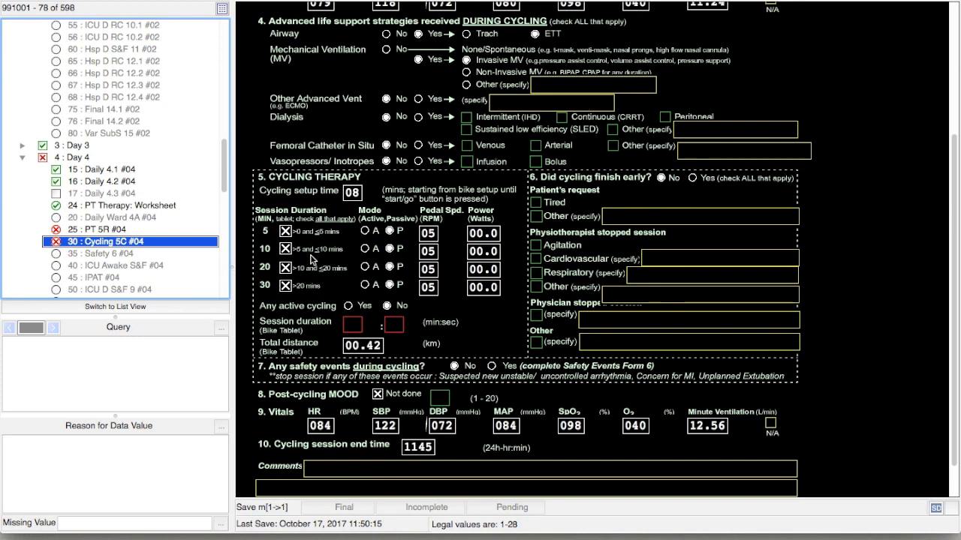
left_click(348, 323)
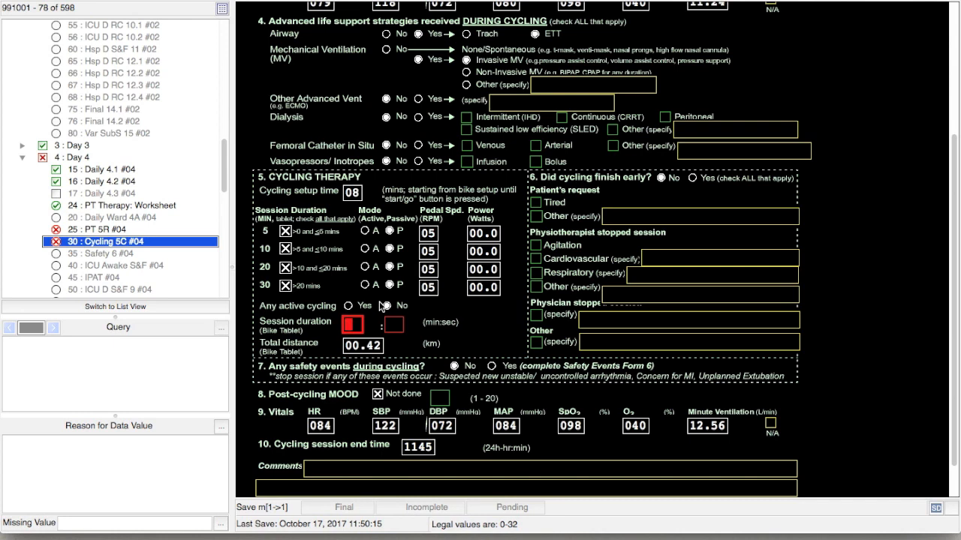
type("36:")
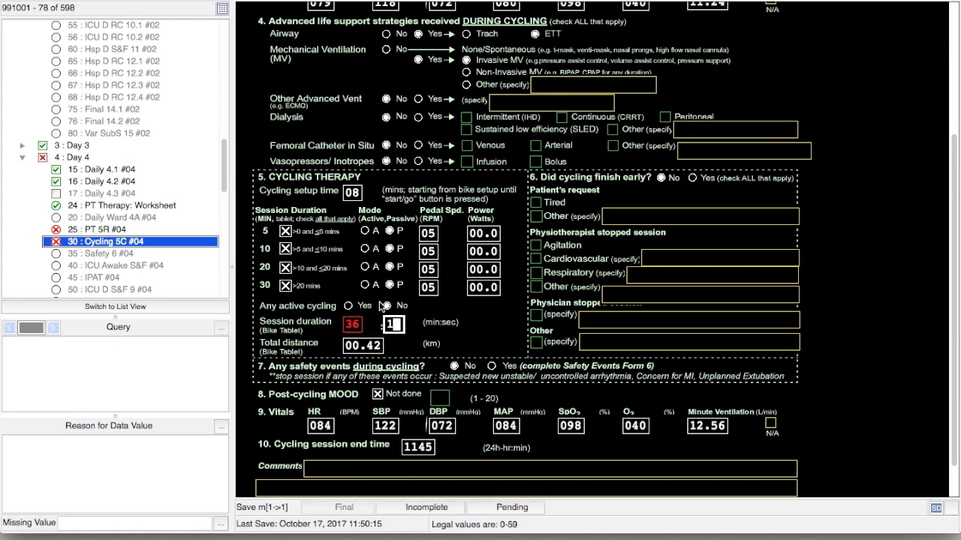
type("13")
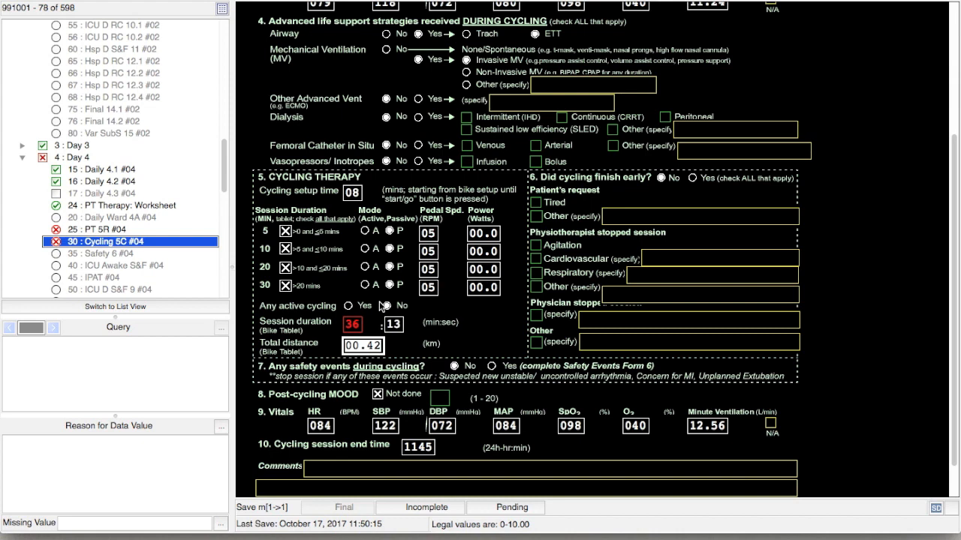
key("Tab")
key("Tab")
key("Tab")
key("Tab")
key("Tab")
key("Tab")
key("Tab")
key("Tab")
key("Tab")
key("Tab")
key("Tab")
key("Tab")
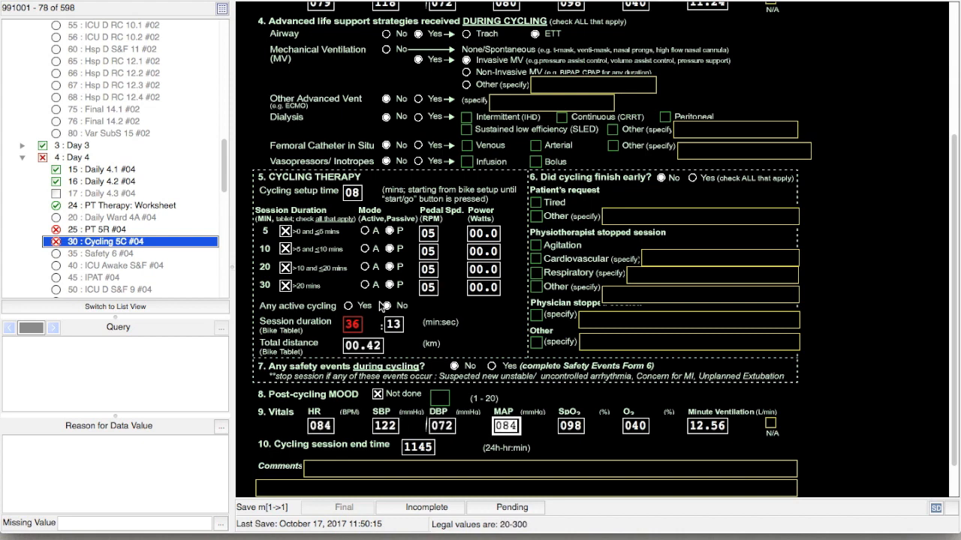
key("Tab")
key("Tab")
key("Tab")
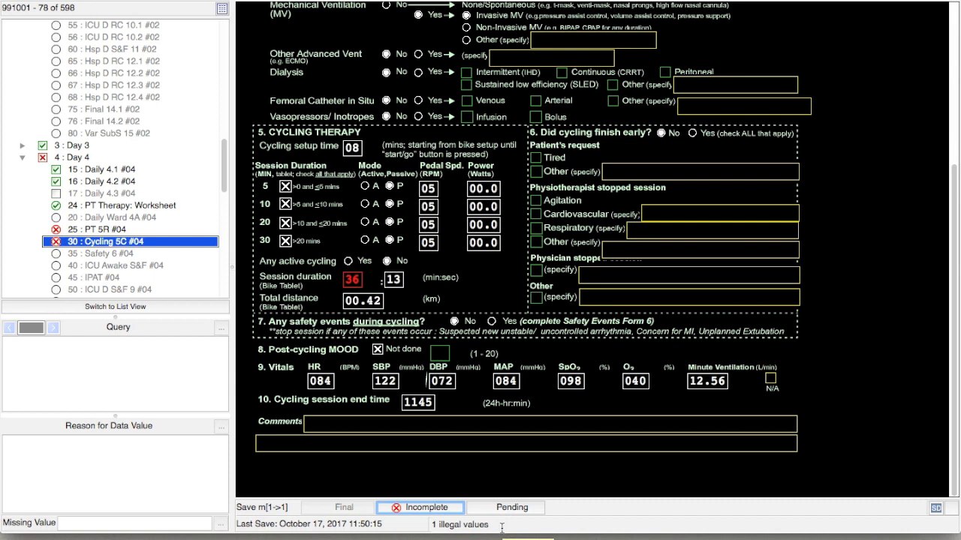
left_click(443, 510)
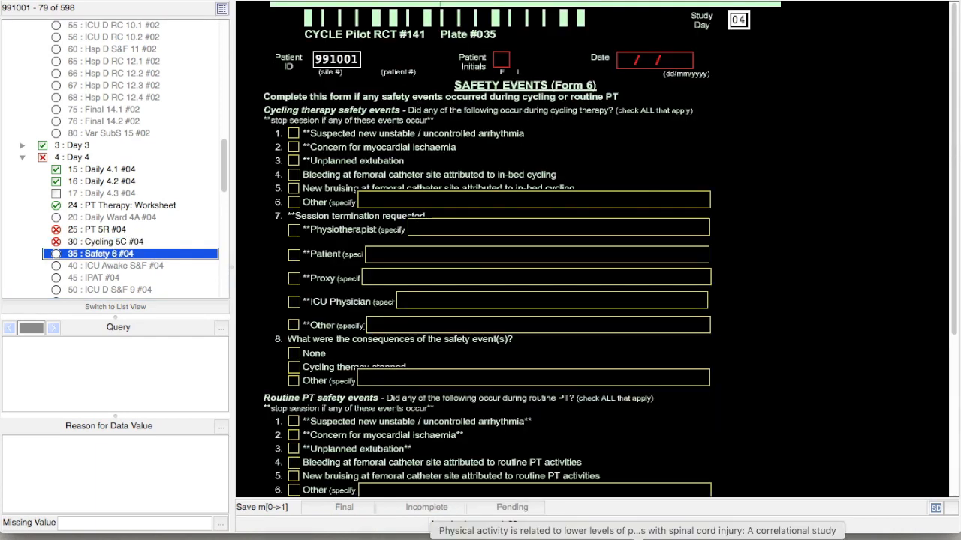